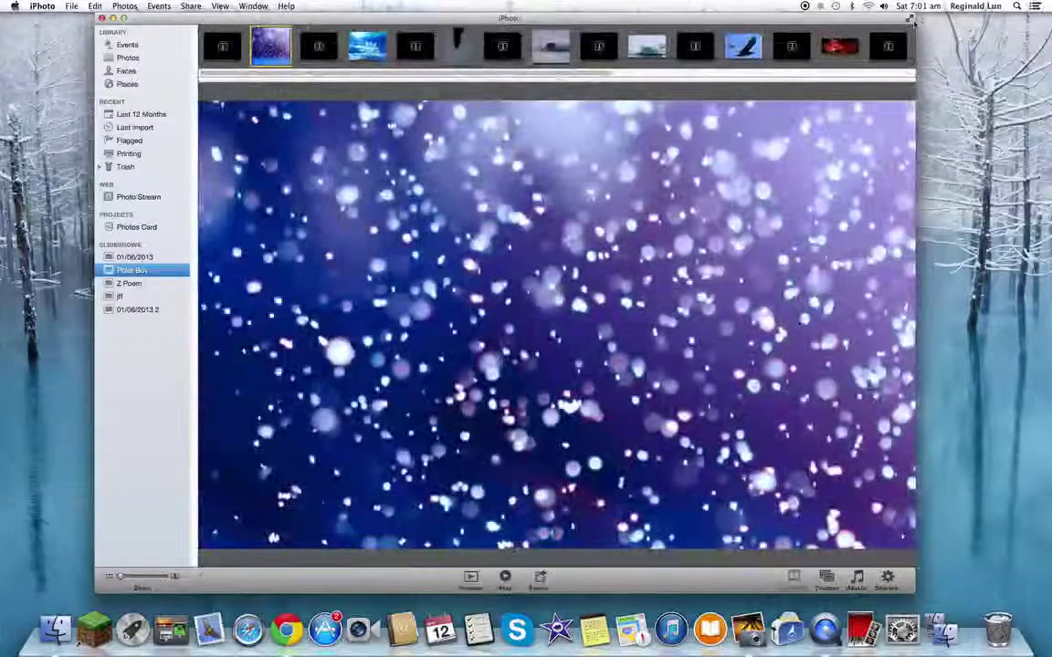
- Expand iPhoto to full screen with the Polar Boy snowy title slide showing
{"action": "left_click", "coordinate": [910, 19]}
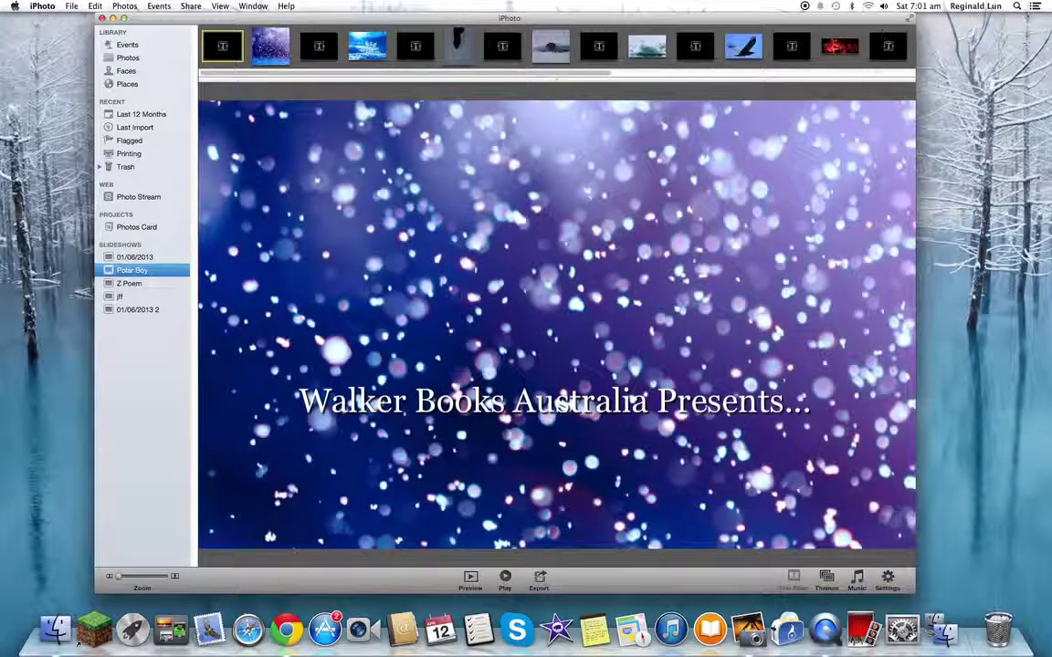
- Play the Polar Boy slideshow through to the end
{"action": "left_click", "coordinate": [505, 578]}
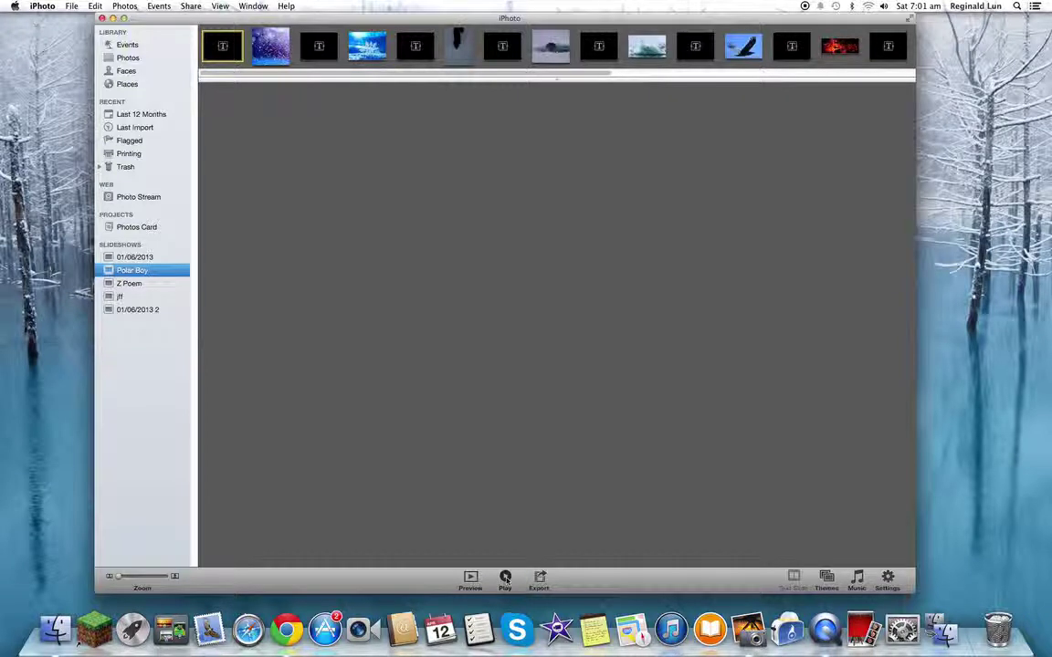